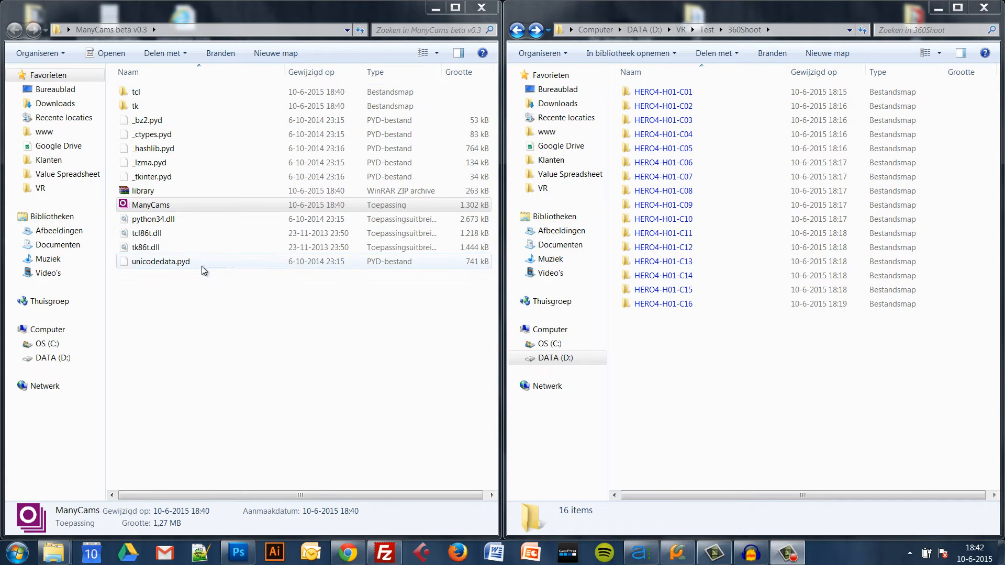
Launch the ManyCams program from its folder and place its settings window over the console.
double_click(172, 209)
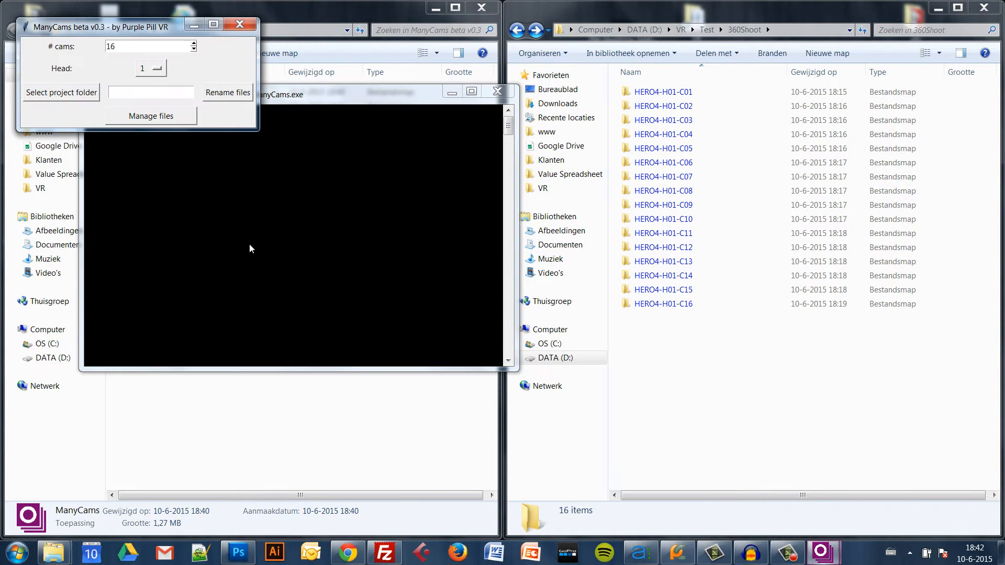
drag(144, 28, 357, 256)
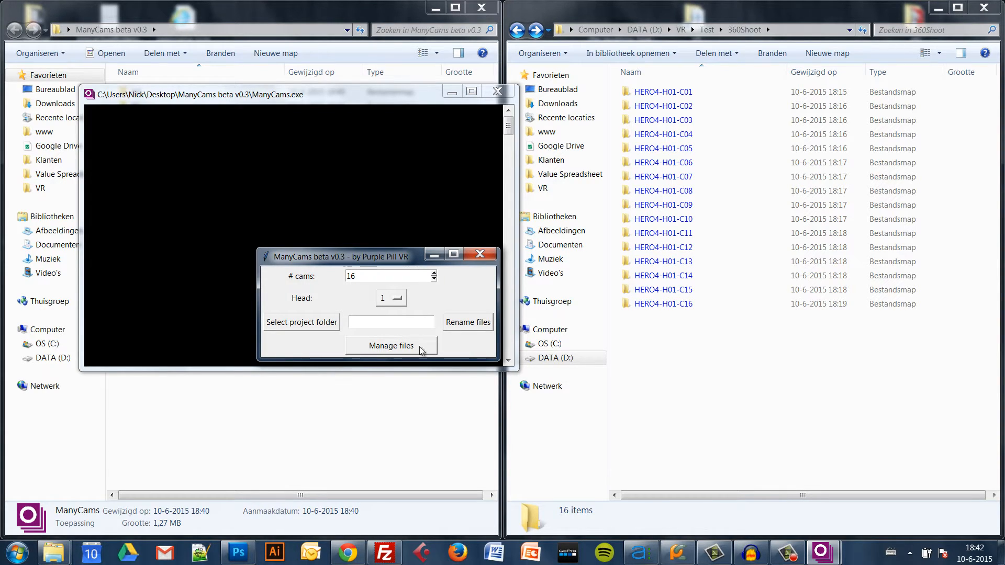
Review the range of camera folders from HERO4-H01-C01 to HERO4-H01-C16 in the 360Shoot folder.
click(614, 17)
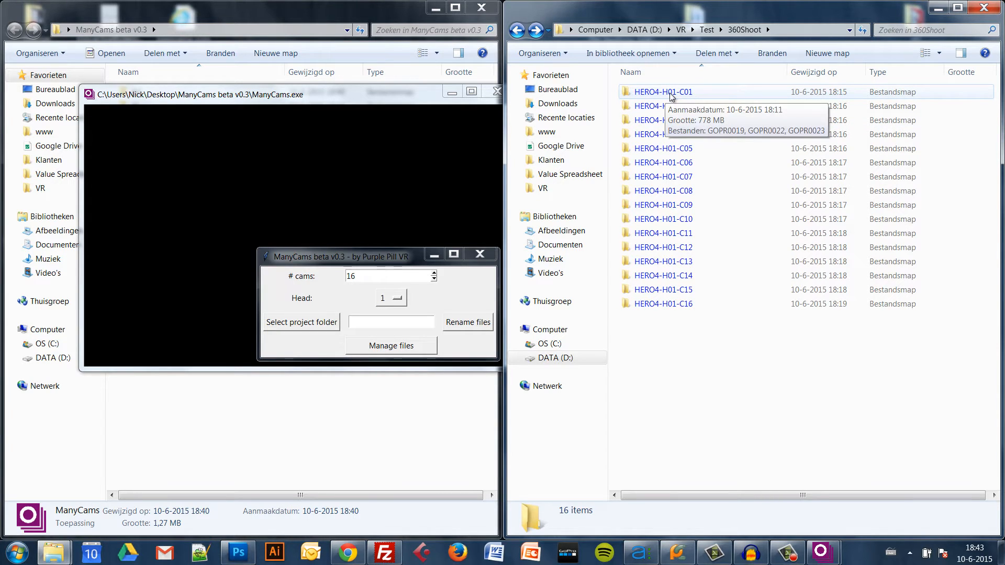
click(699, 99)
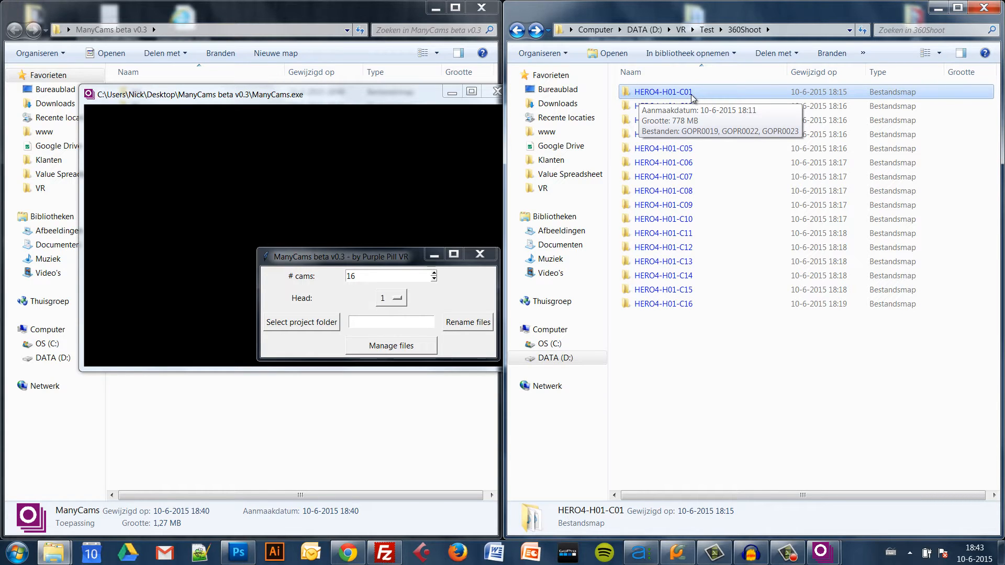
click(692, 308)
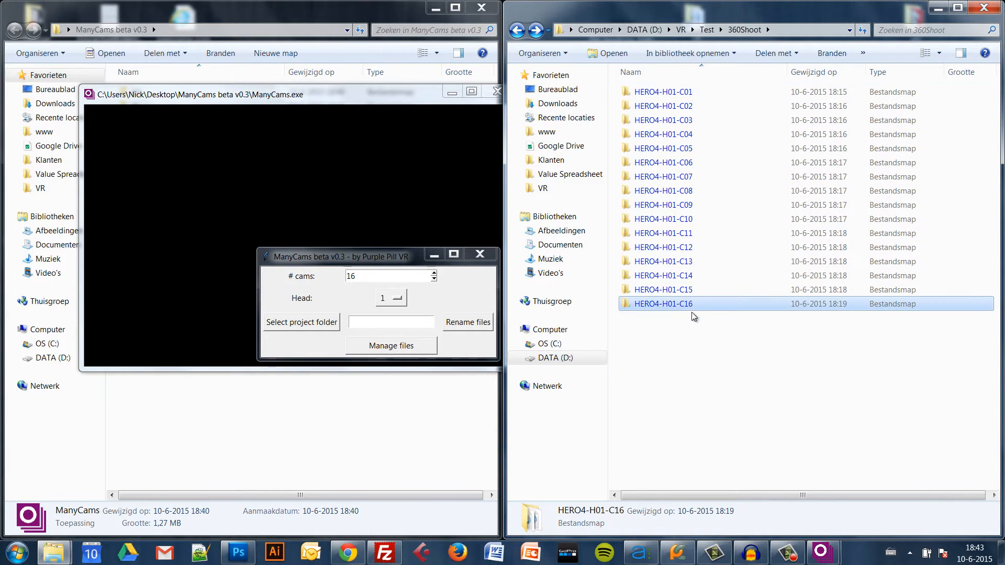
click(702, 92)
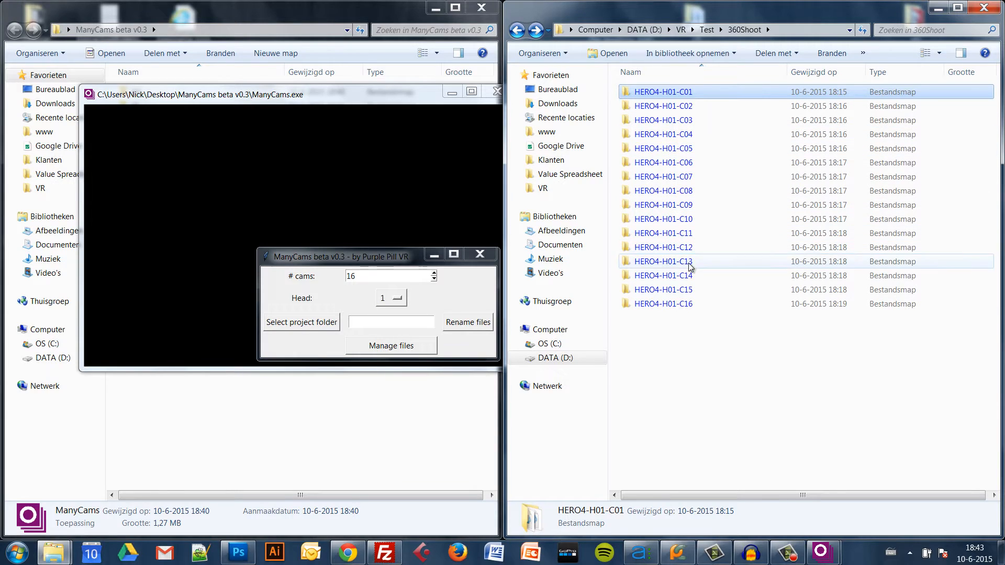
click(687, 304)
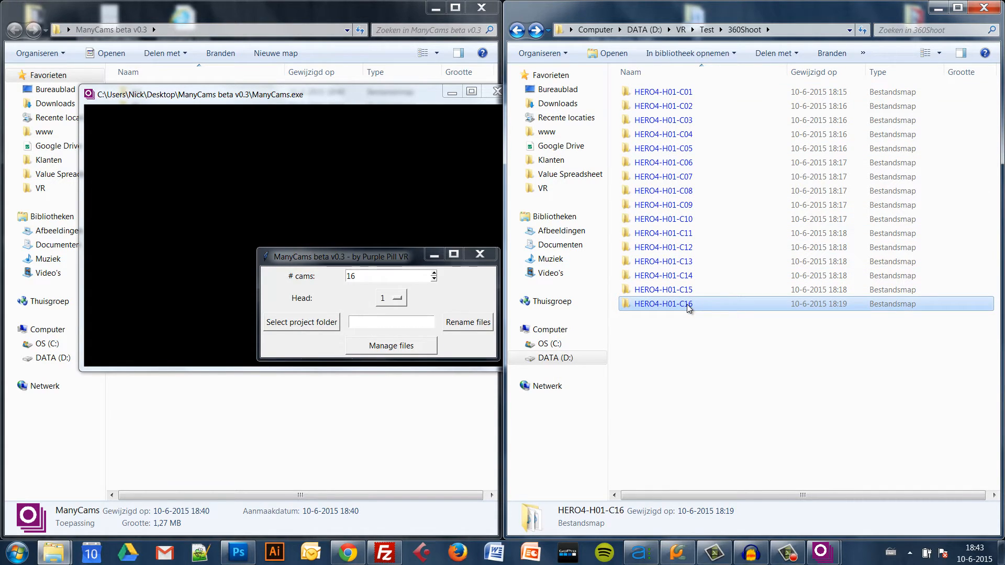
click(681, 94)
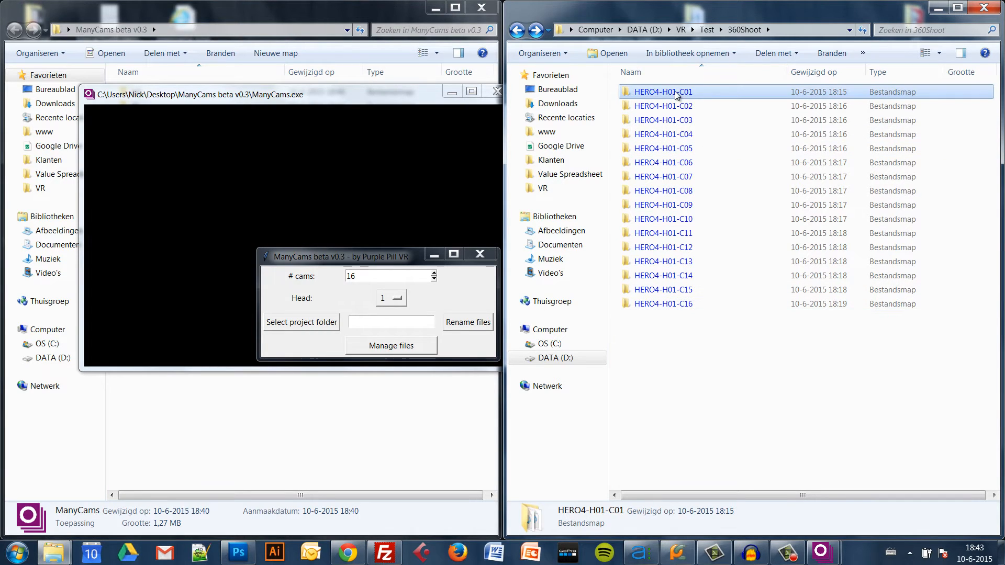
Examine the video file names inside the HERO4-H01-C01, HERO4-H01-C04 and HERO4-H01-C09 folders, returning to 360Shoot.
mouse_move(701, 95)
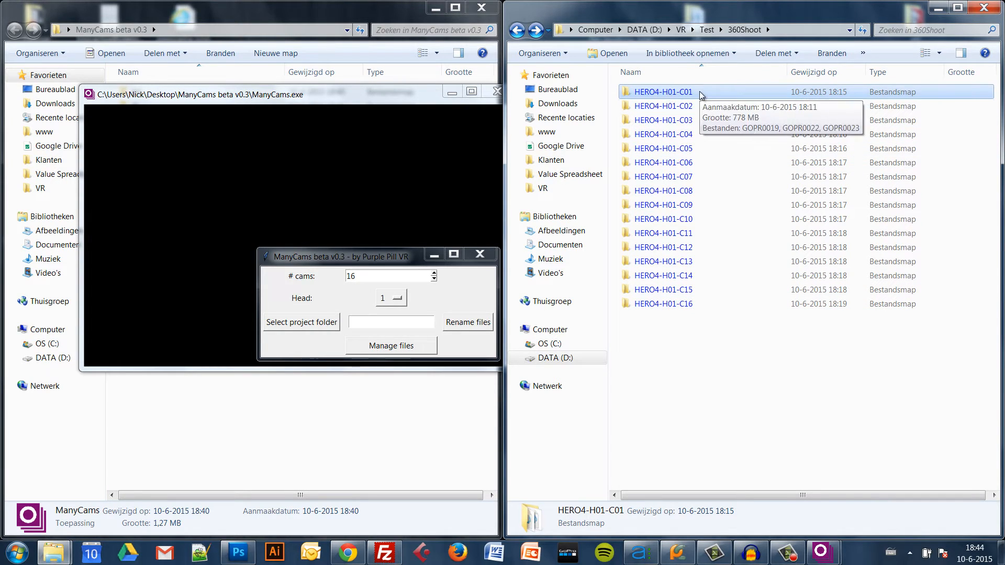
double_click(701, 96)
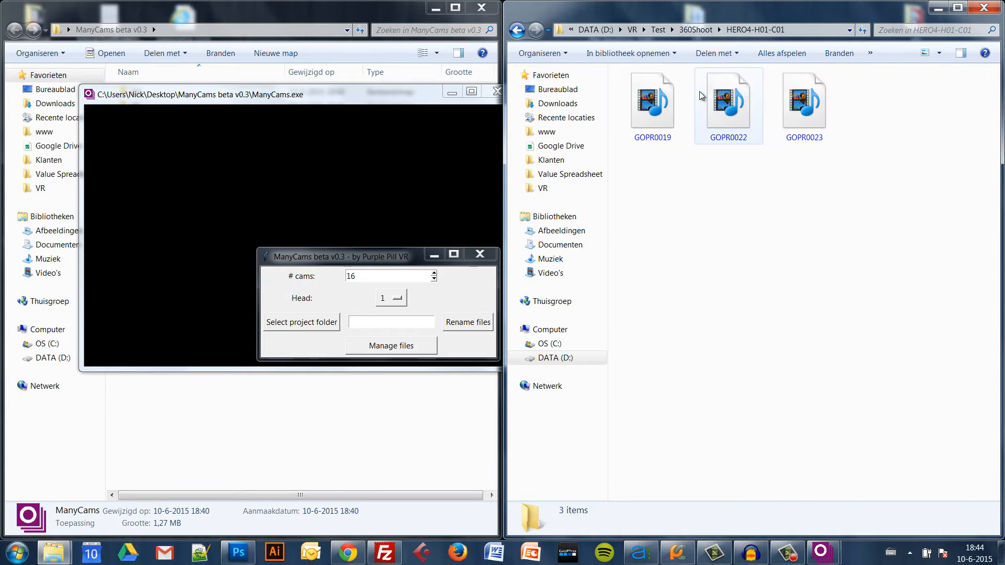
click(517, 30)
double_click(689, 137)
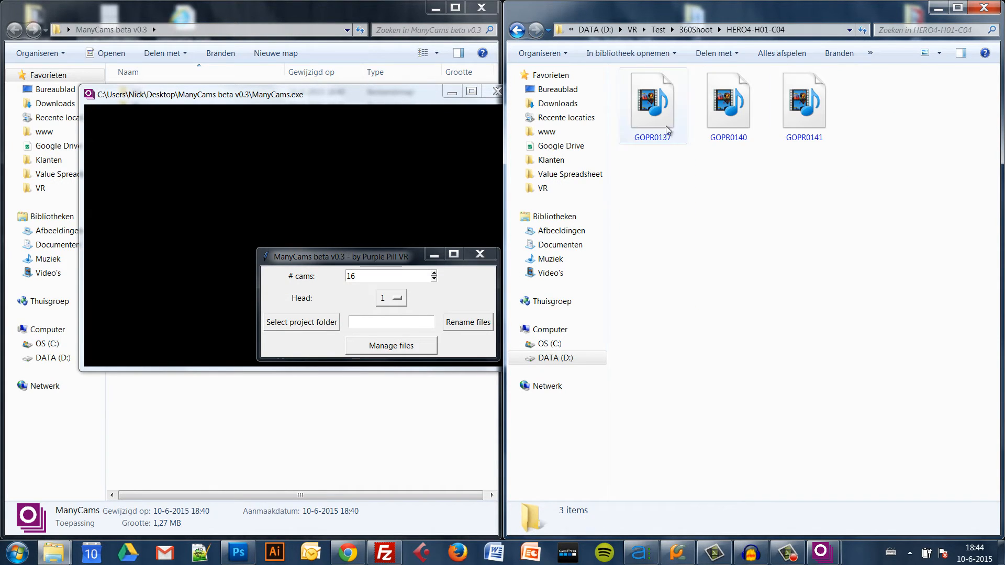
click(517, 30)
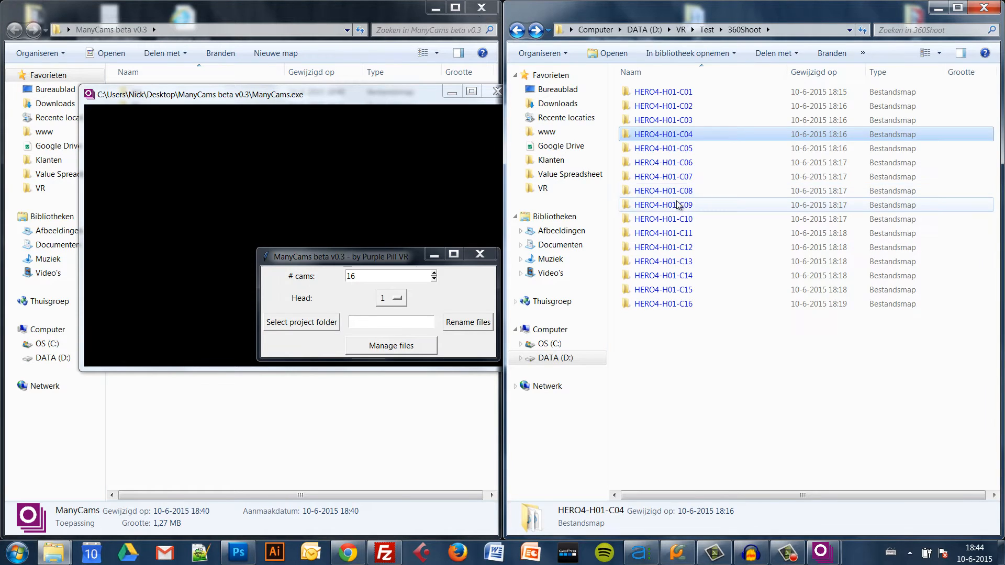
double_click(682, 205)
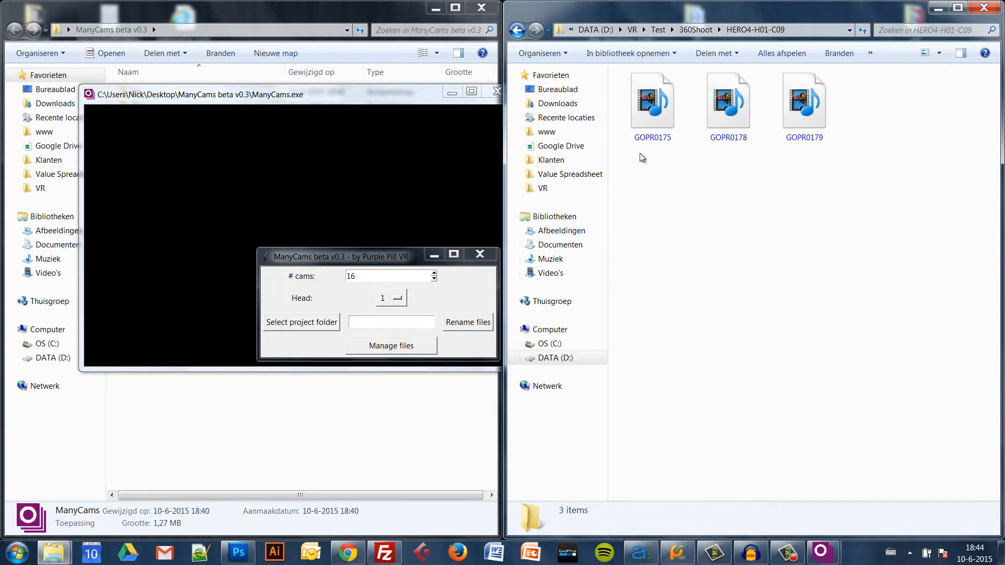
click(517, 30)
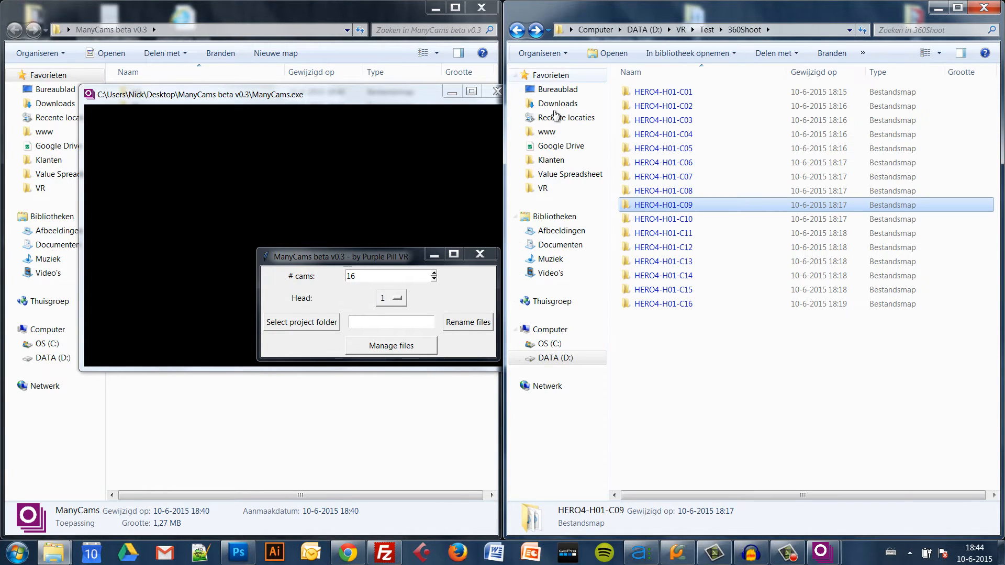
Choose 1 as the head number in the ManyCams settings.
click(325, 262)
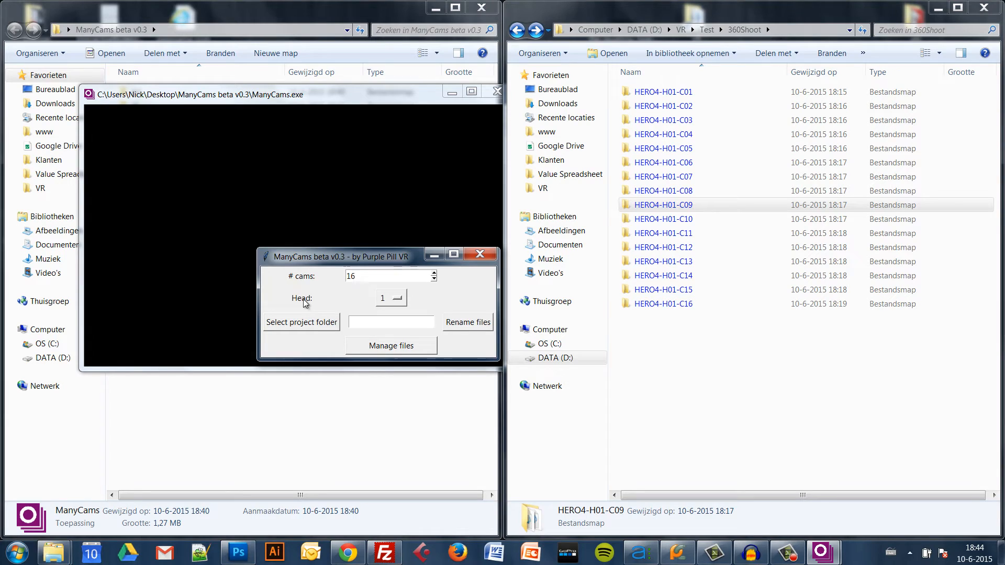
click(396, 299)
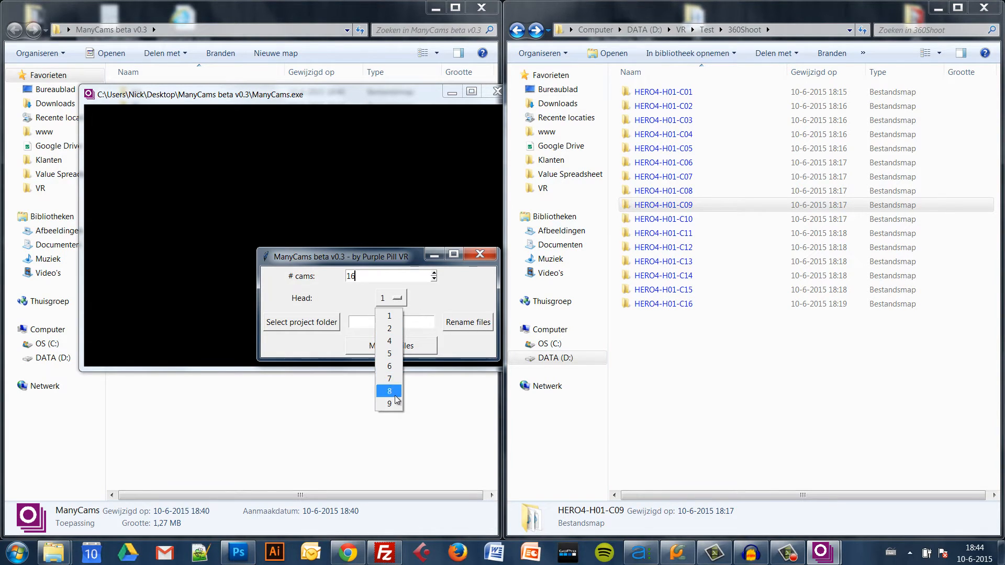
click(389, 316)
Select D:/VR/Test/360Shoot as the project folder.
click(315, 326)
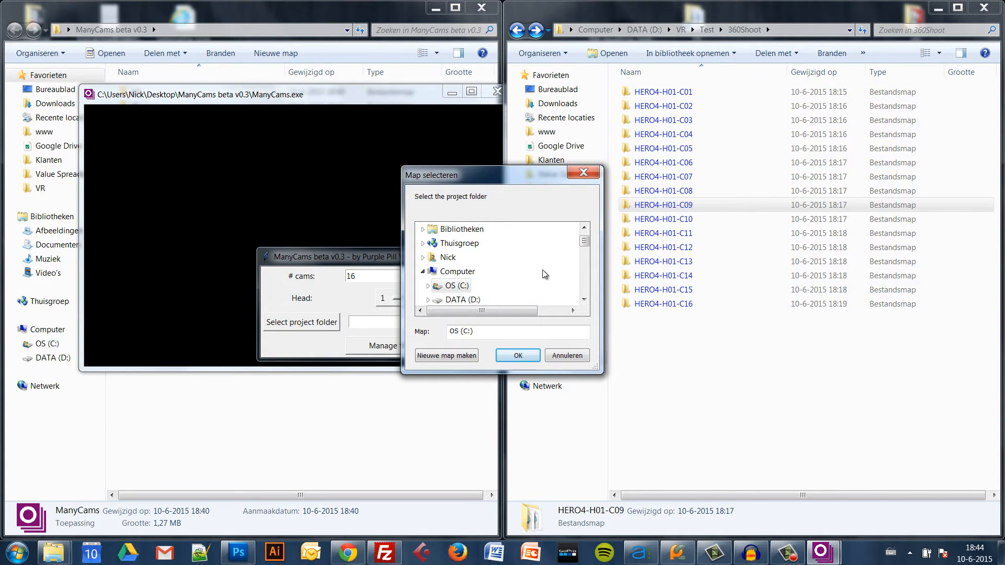
drag(585, 243, 586, 258)
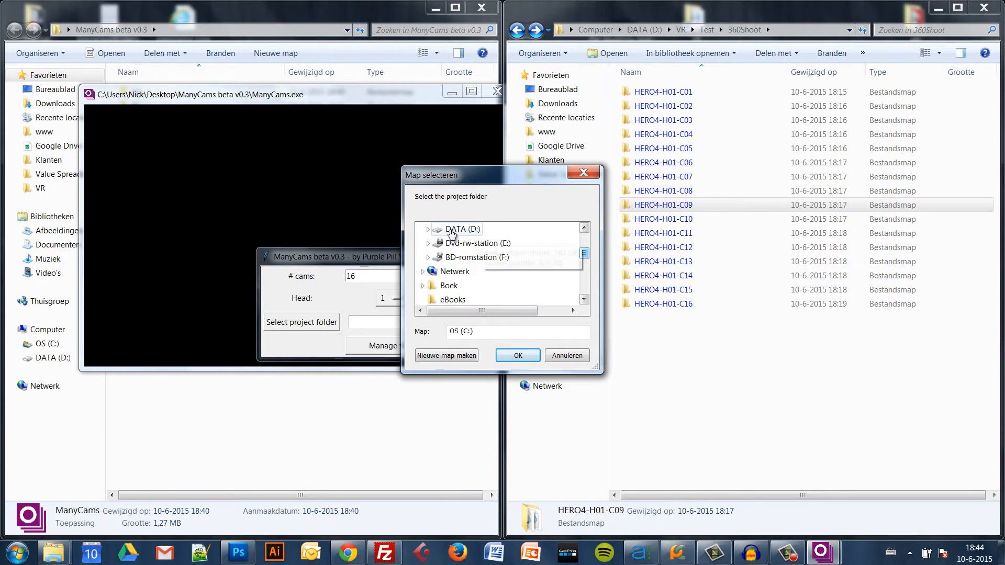
click(428, 229)
scroll(471, 270, down, 3)
scroll(479, 271, down, 3)
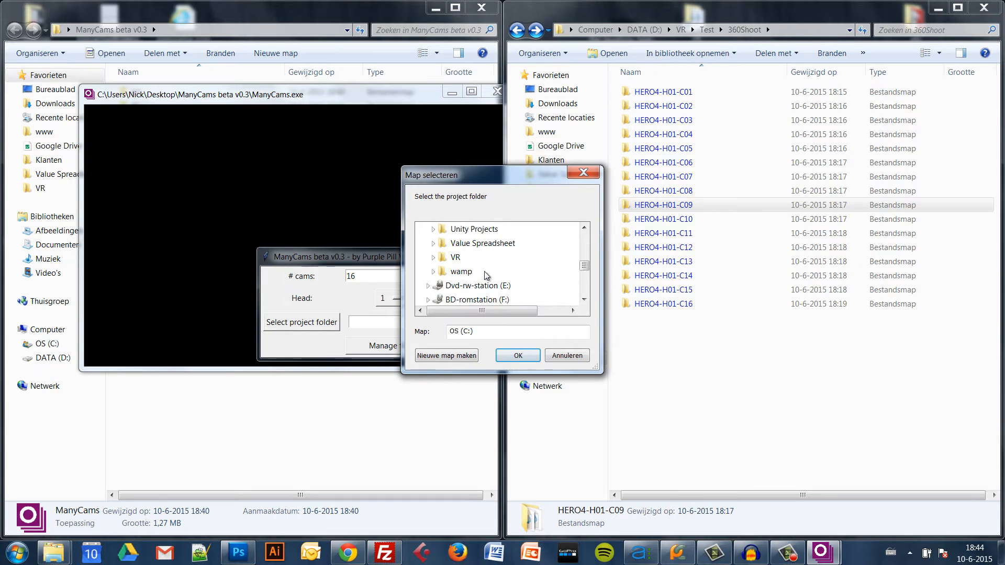
click(455, 257)
scroll(508, 268, down, 4)
scroll(503, 272, down, 3)
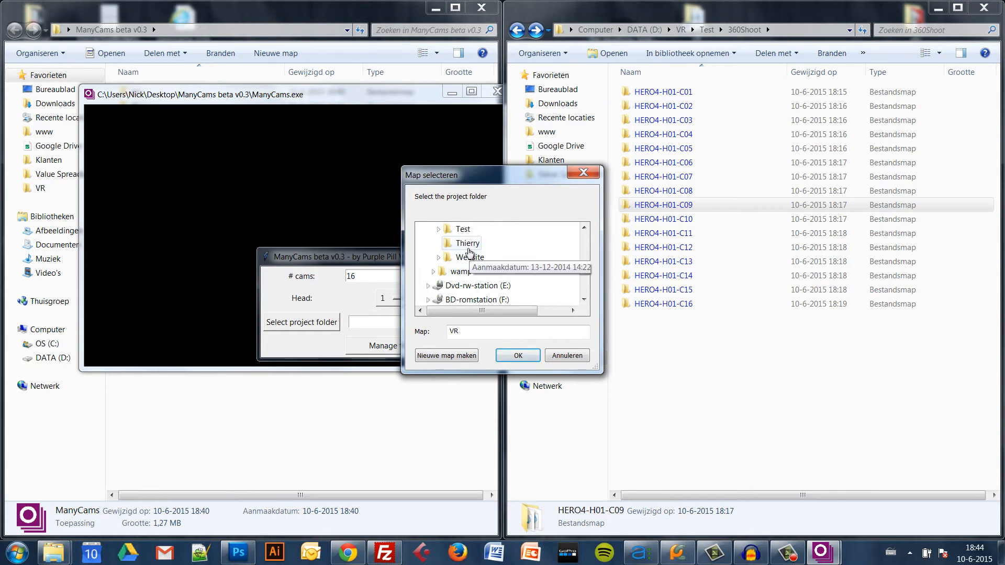
scroll(473, 254, up, 4)
click(463, 285)
click(482, 300)
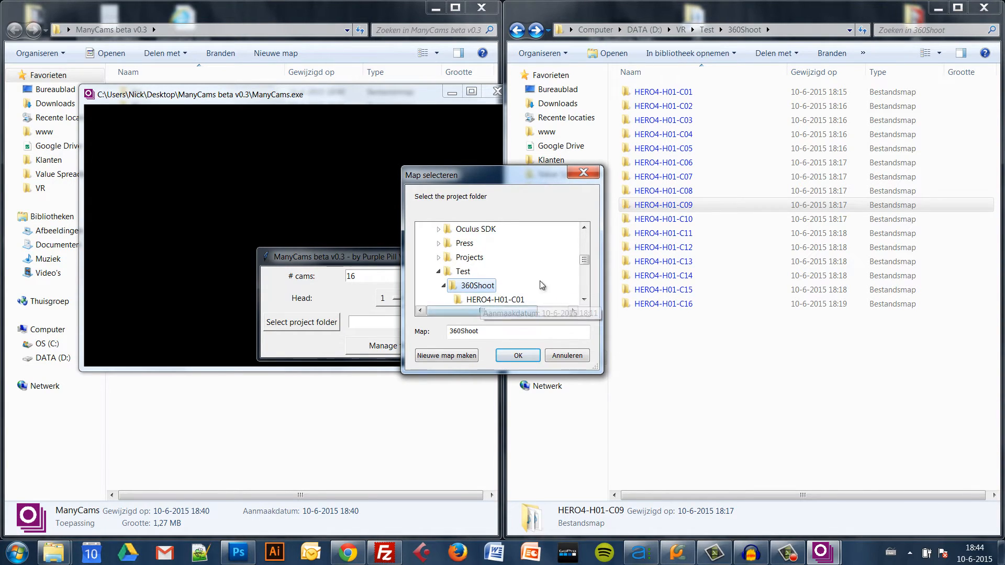
scroll(500, 263, down, 3)
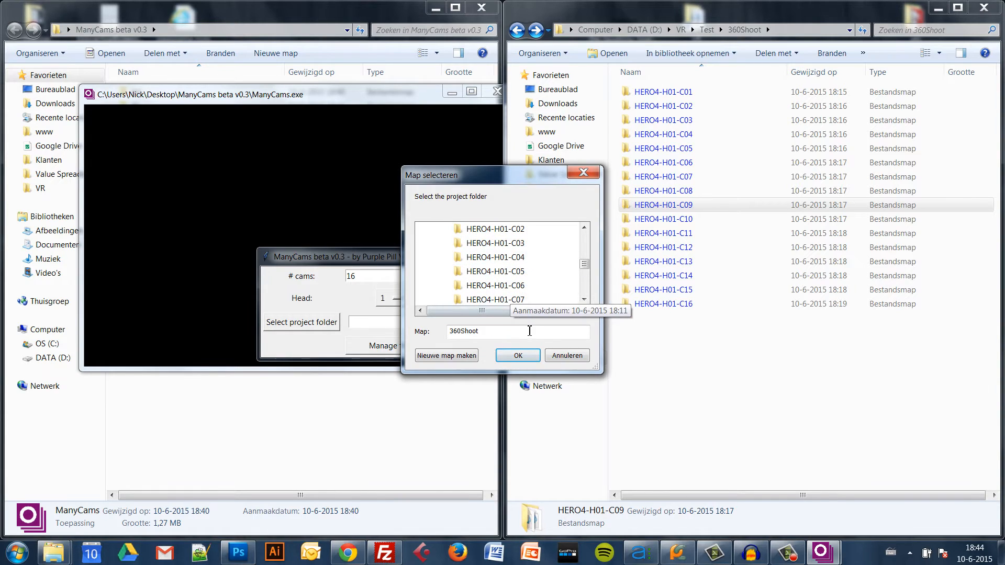
click(518, 355)
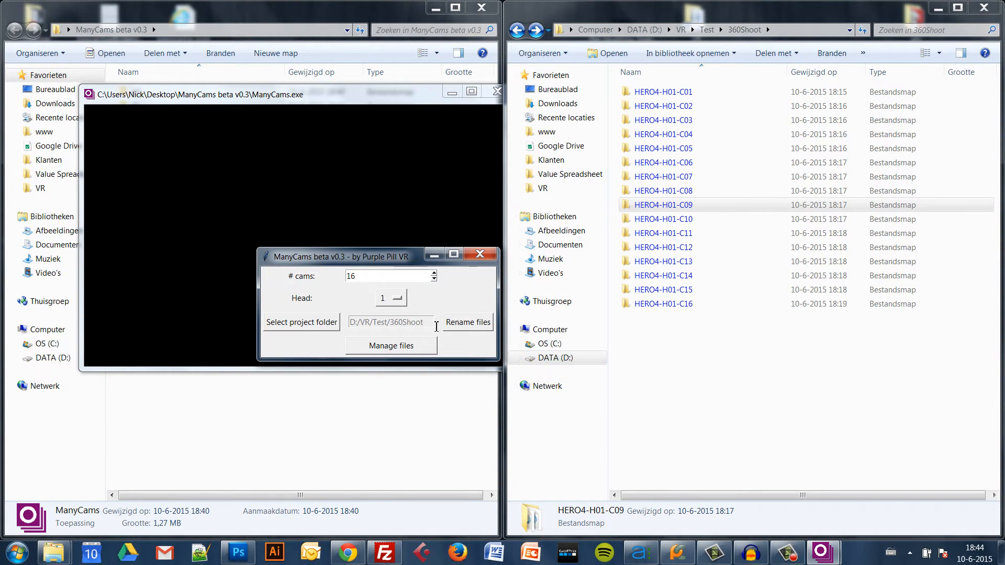
Start managing the project's files and agree to rename the videos with the camera number, keeping the HERO4-H01-C01 folder in view.
click(403, 346)
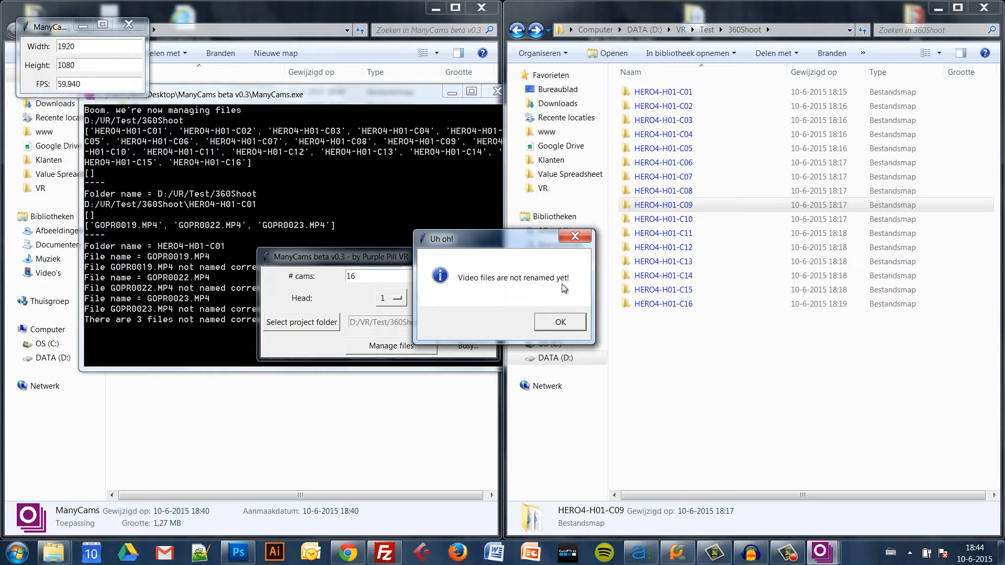
double_click(663, 92)
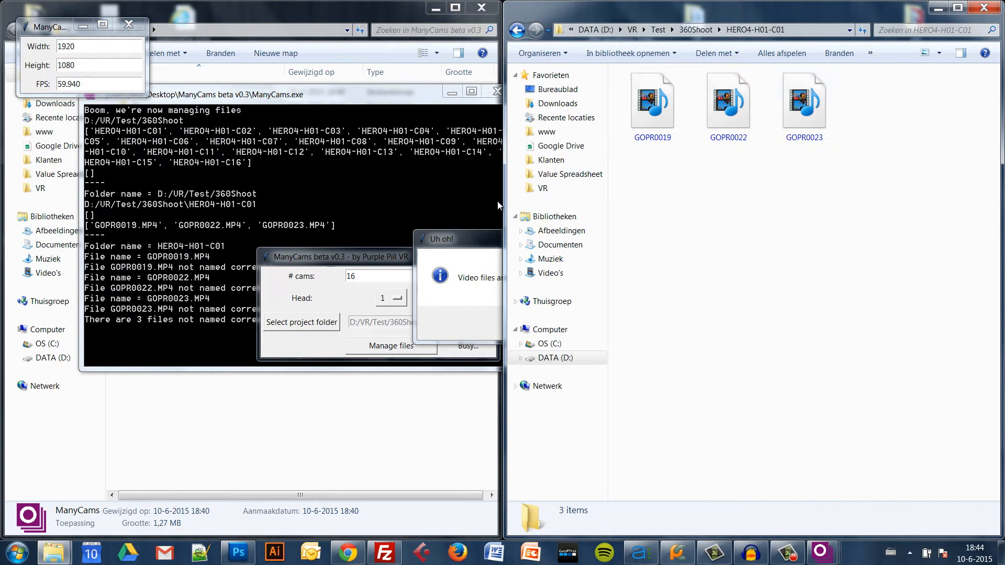
click(471, 242)
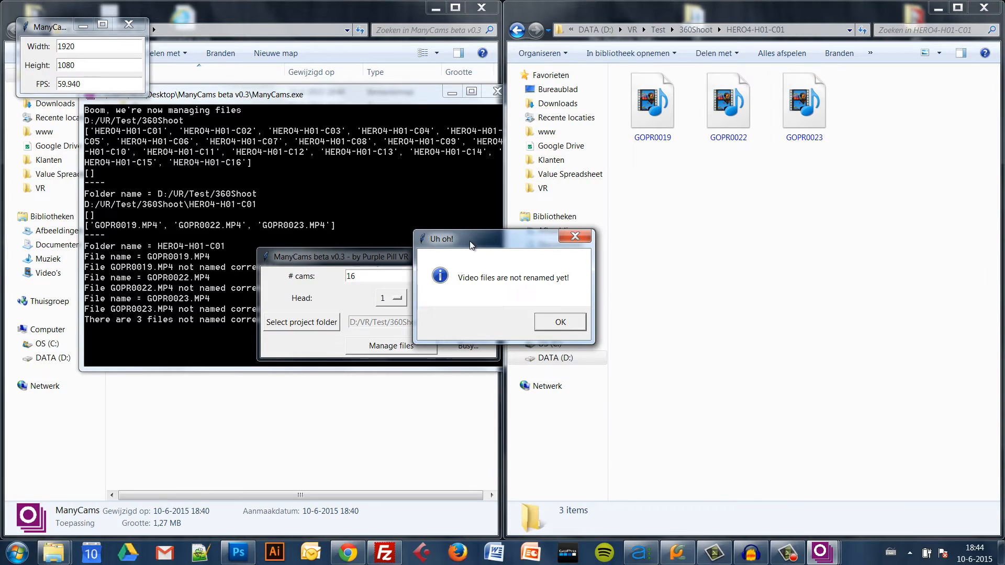
click(561, 323)
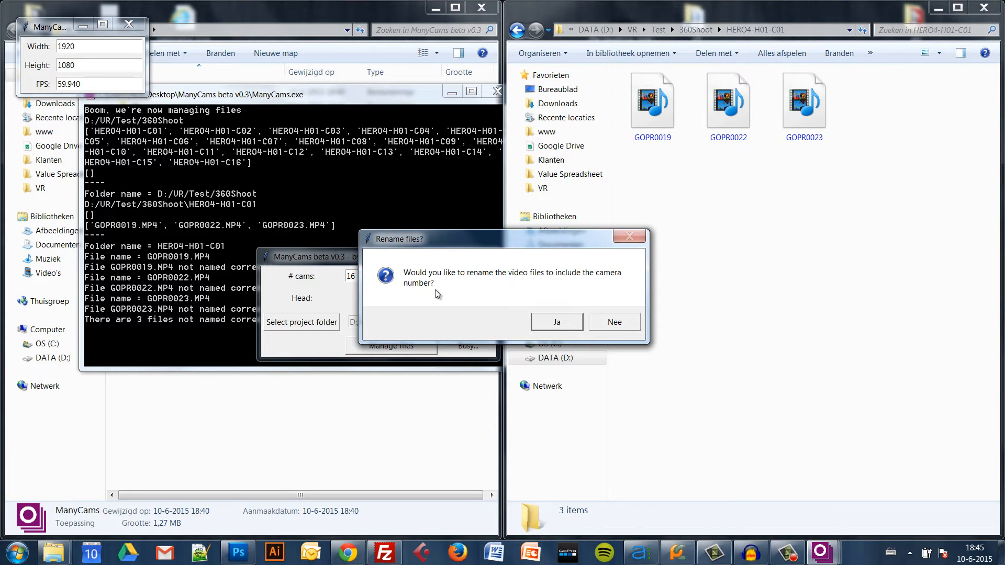
click(557, 323)
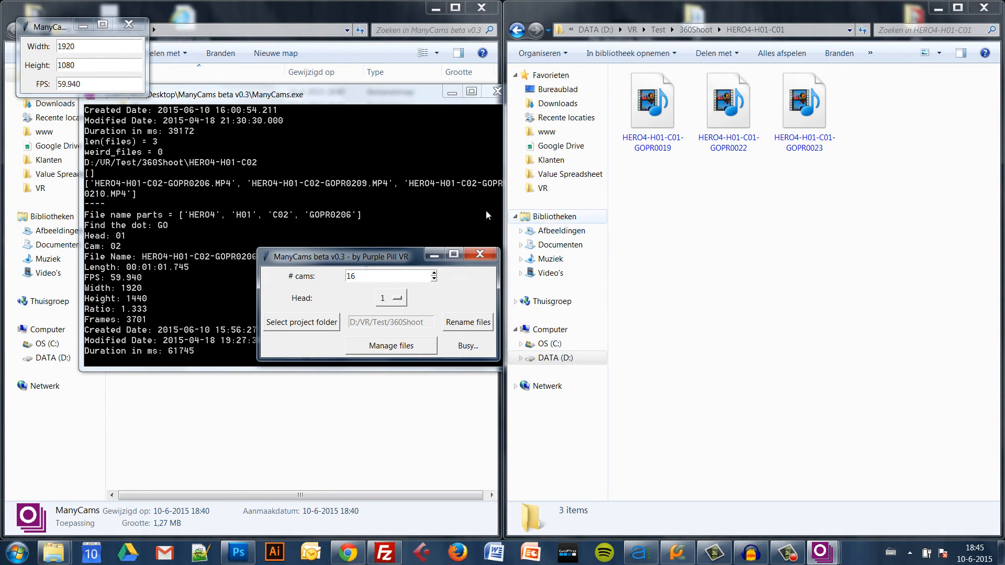
Inspect the three renamed video files in HERO4-H01-C01 and go back to the 360Shoot folder.
click(638, 152)
click(755, 147)
click(791, 126)
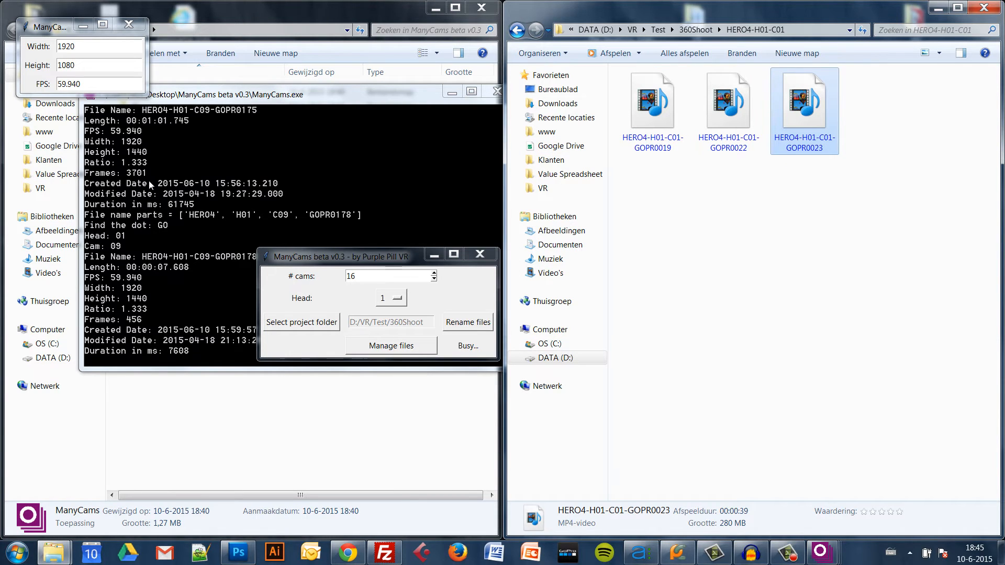
click(517, 31)
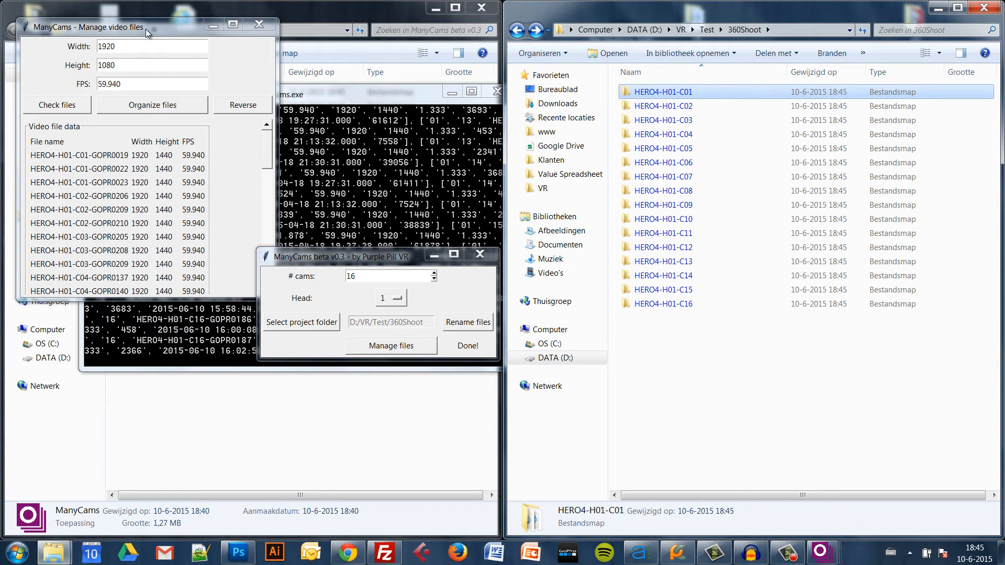
Set the expected video height to 1440 and check all the listed files against the recording settings.
drag(146, 29, 159, 93)
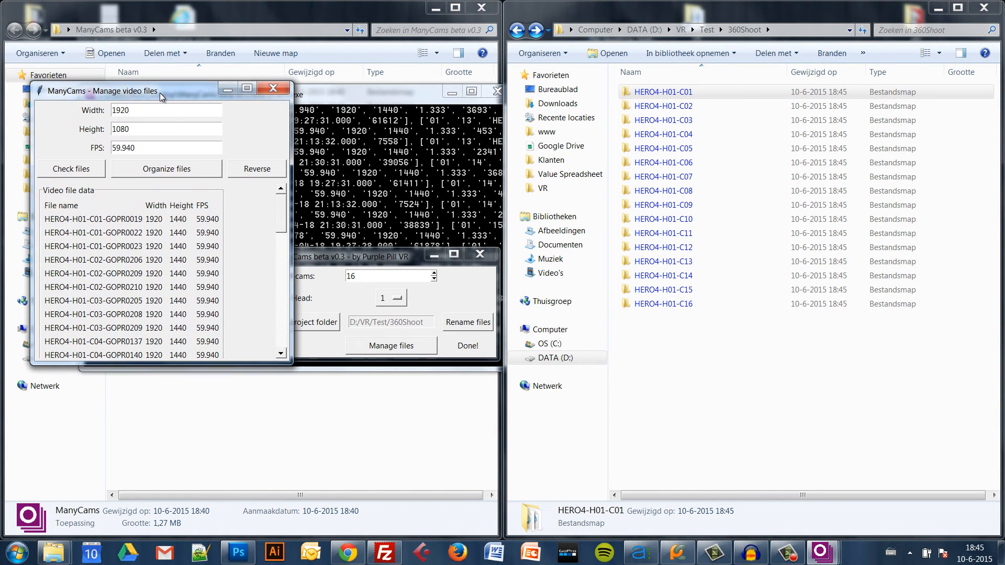
drag(281, 216, 286, 339)
drag(281, 274, 281, 210)
click(125, 130)
double_click(125, 129)
text(1440)
click(95, 170)
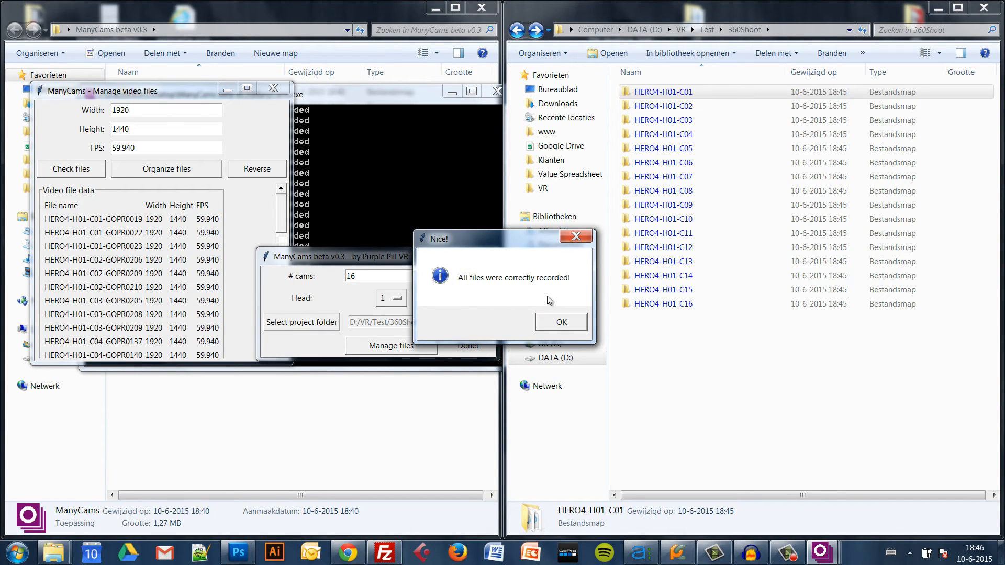
click(554, 324)
click(554, 324)
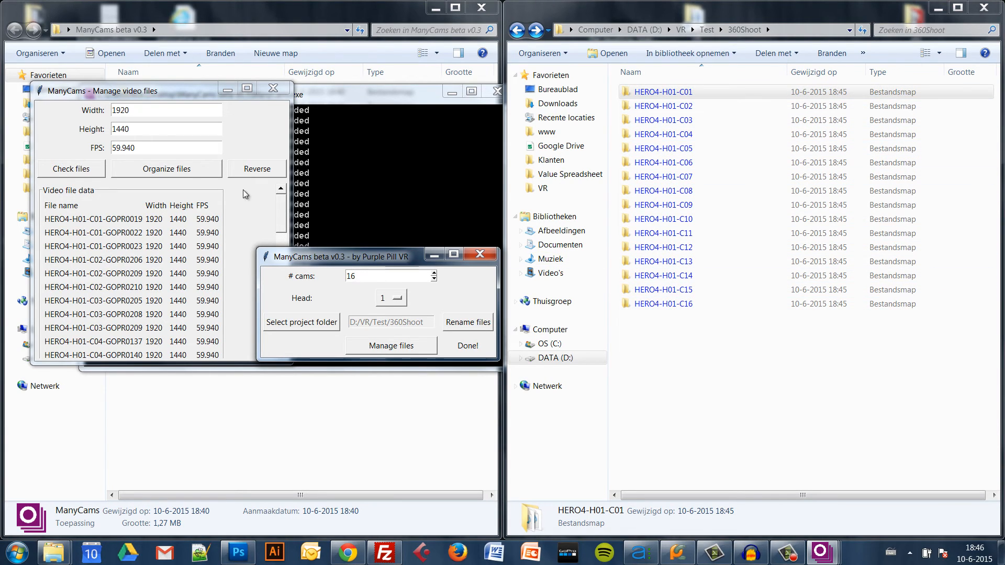
Organize the checked video files into take folders.
click(180, 170)
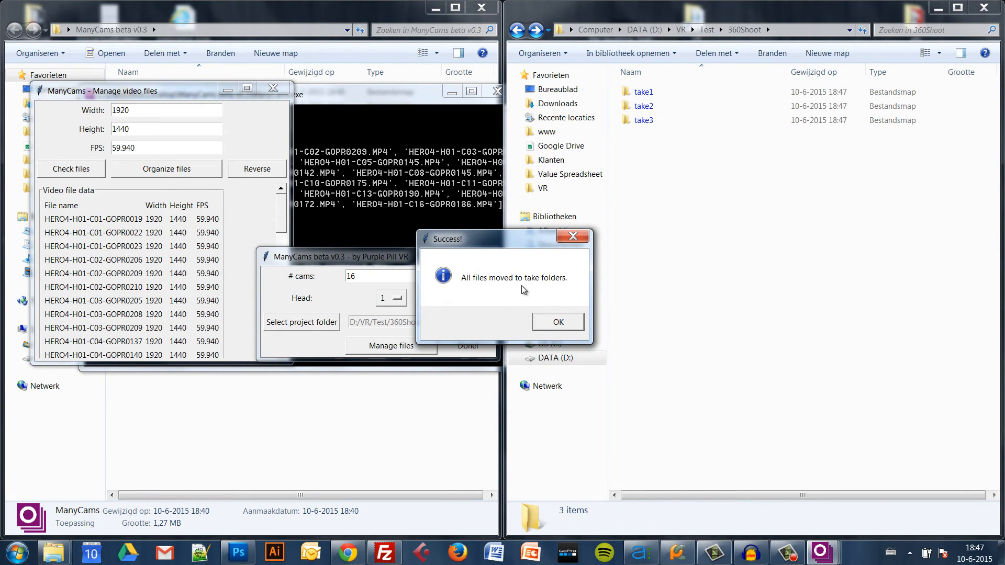
click(559, 322)
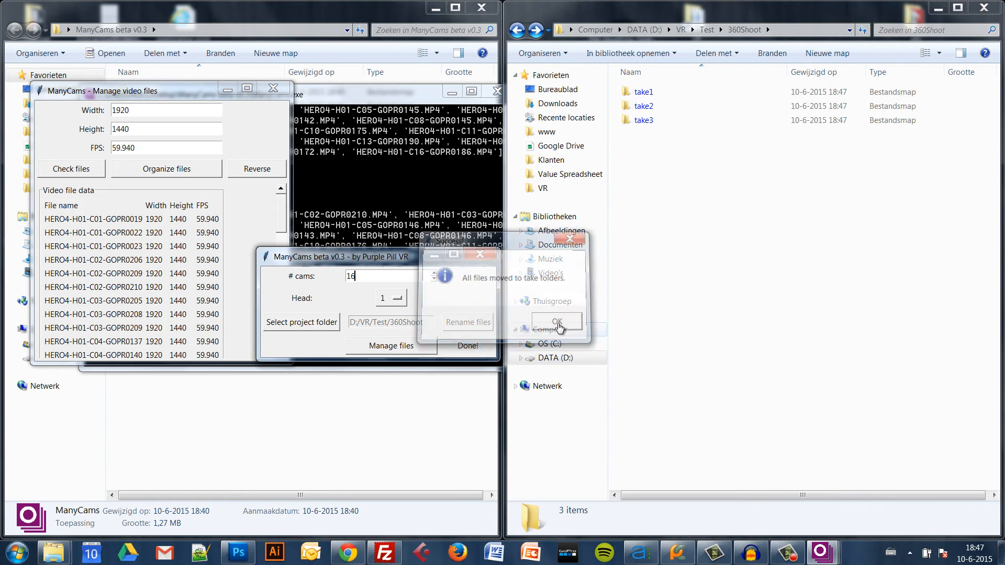
Inspect the take1 folder's video files from camera C01 through camera C16 and return to the 360Shoot folder.
double_click(658, 91)
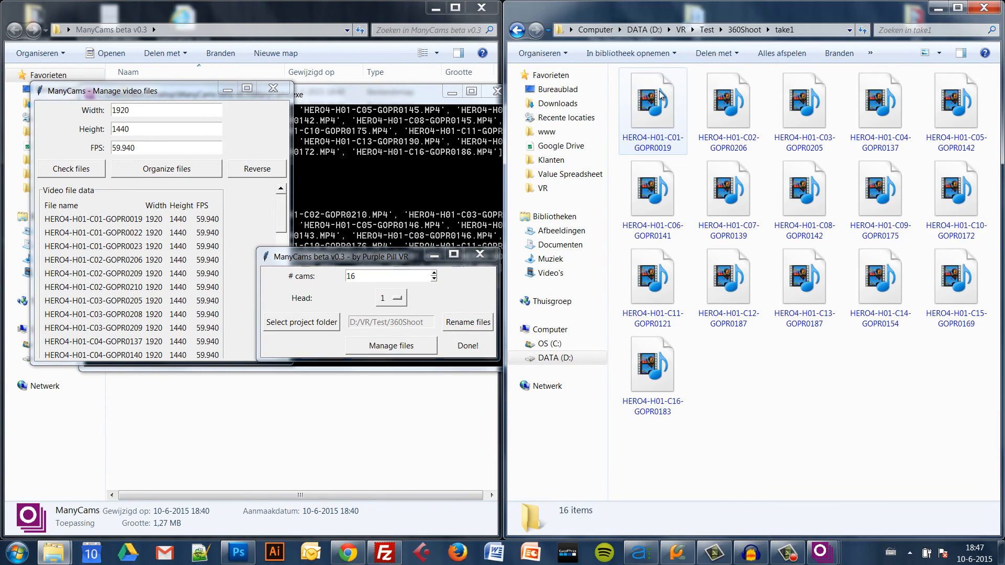
click(677, 142)
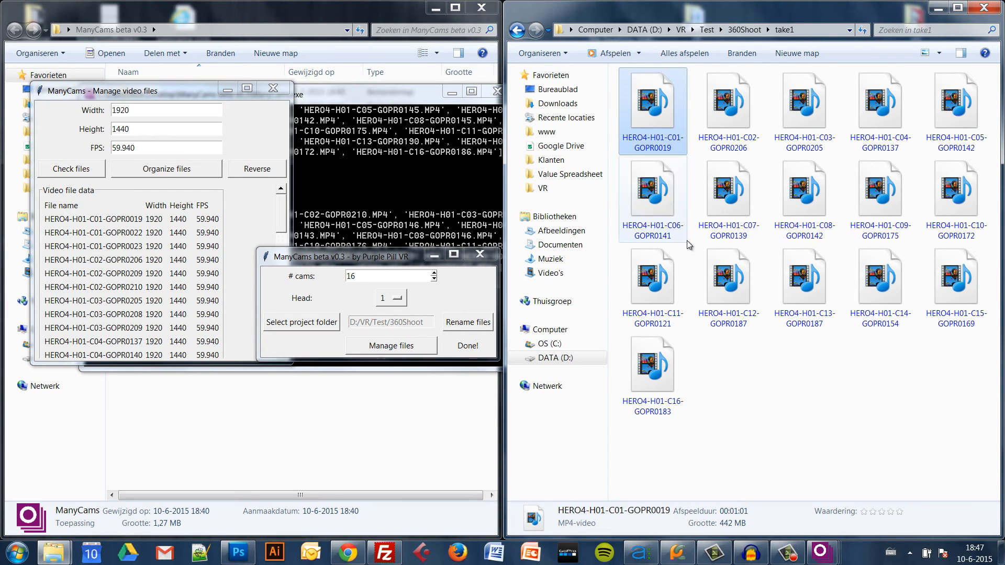
click(680, 406)
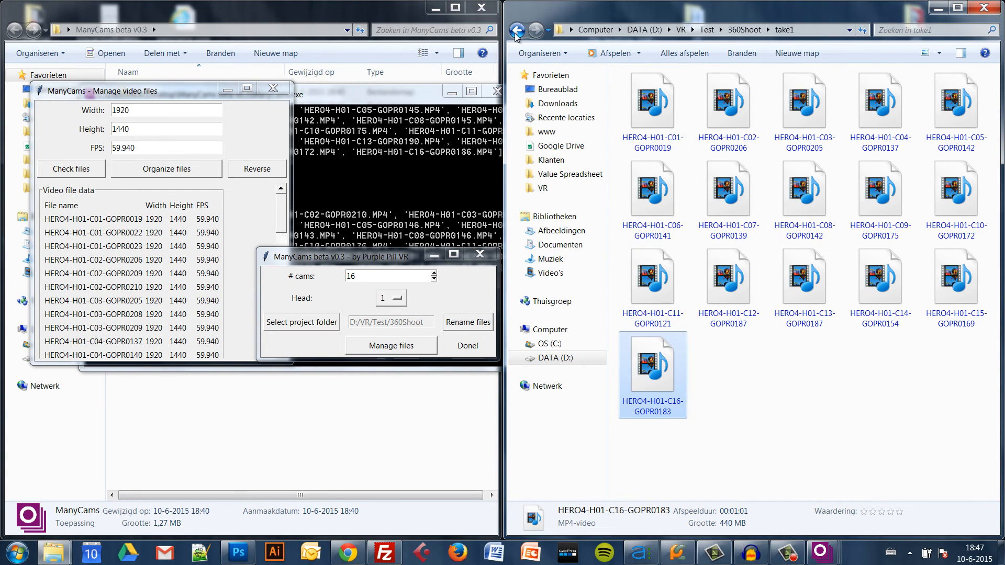
click(517, 30)
Check the first and last camera files in the take2 folder and go back to 360Shoot.
double_click(655, 111)
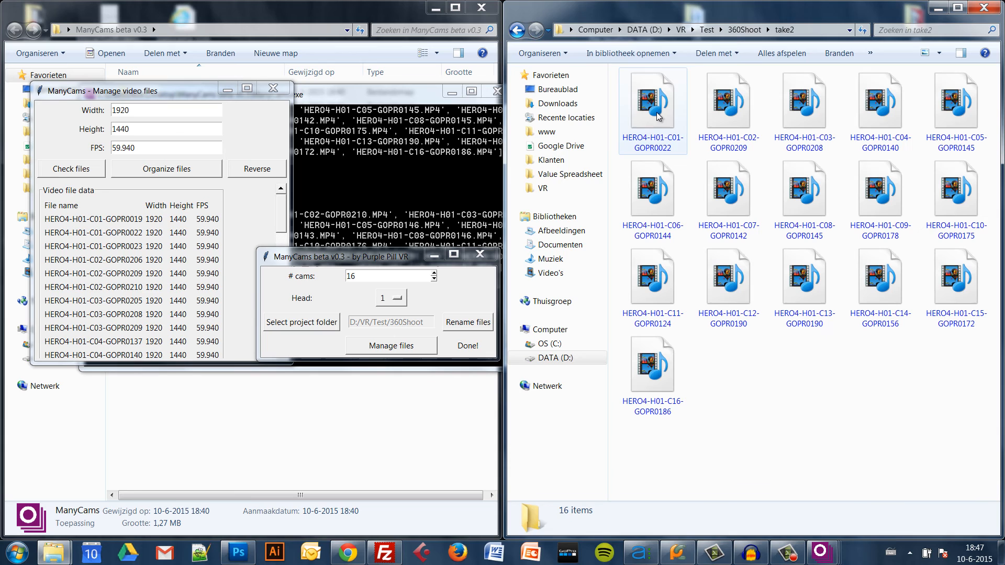
click(678, 144)
click(670, 411)
click(517, 30)
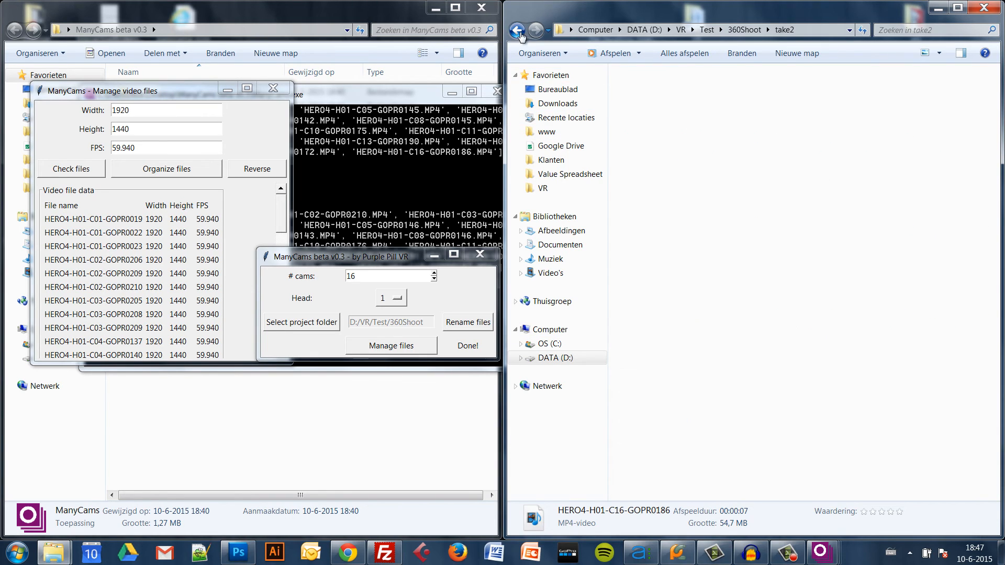
Examine the take3 folder's files for cameras C01 and C16, and return to the 360Shoot folder.
double_click(639, 122)
click(667, 143)
click(671, 388)
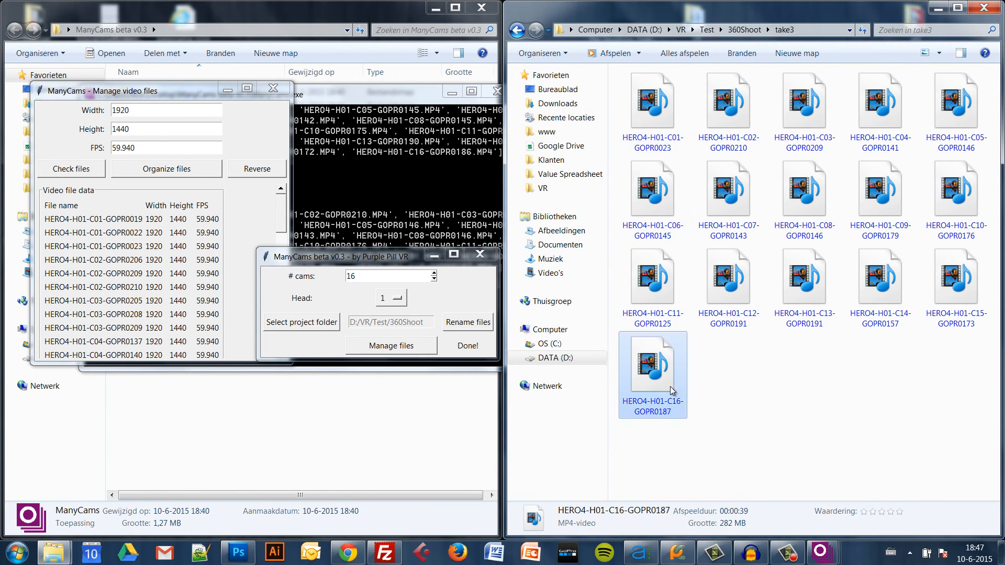
click(518, 30)
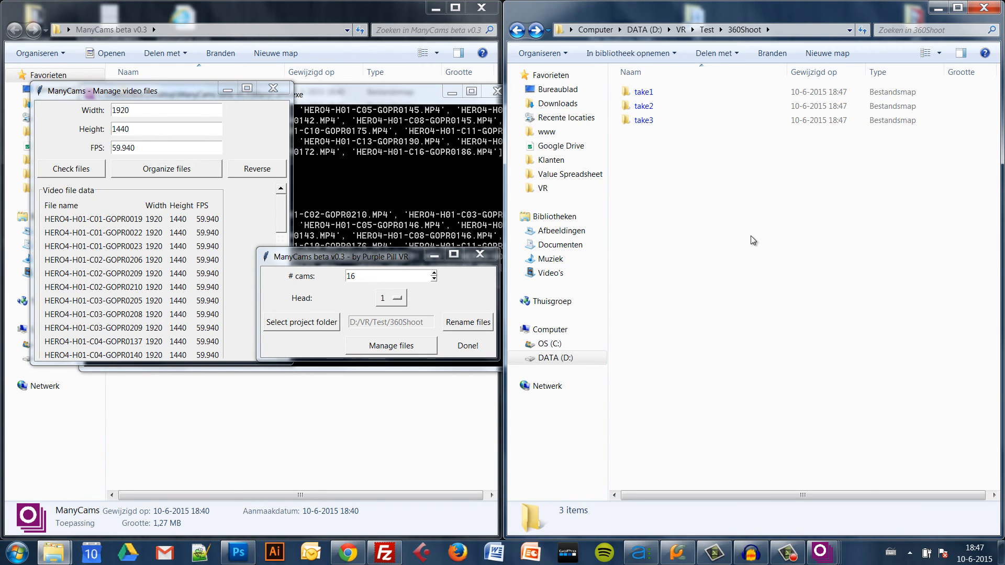